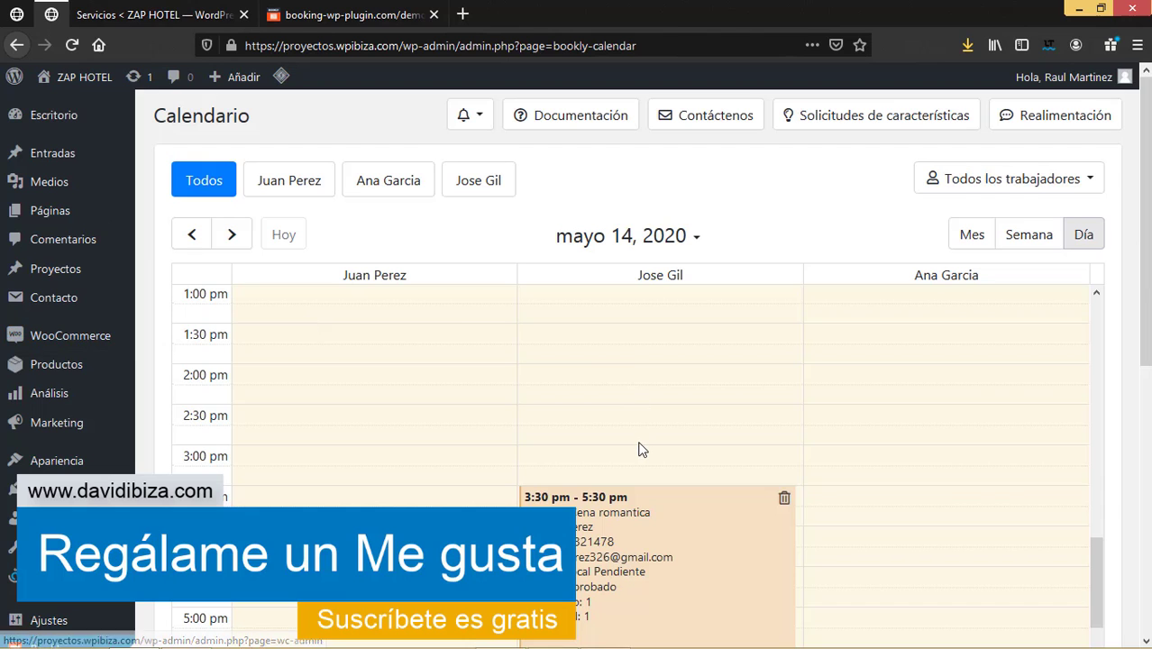
Look over the May 14, 2020 day calendar across all staff columns, from the morning to the evening hours
{"action": "scroll", "coordinate": [640, 448], "scroll_direction": "down", "scroll_amount": 2}
{"action": "scroll", "coordinate": [640, 448], "scroll_direction": "down", "scroll_amount": 2}
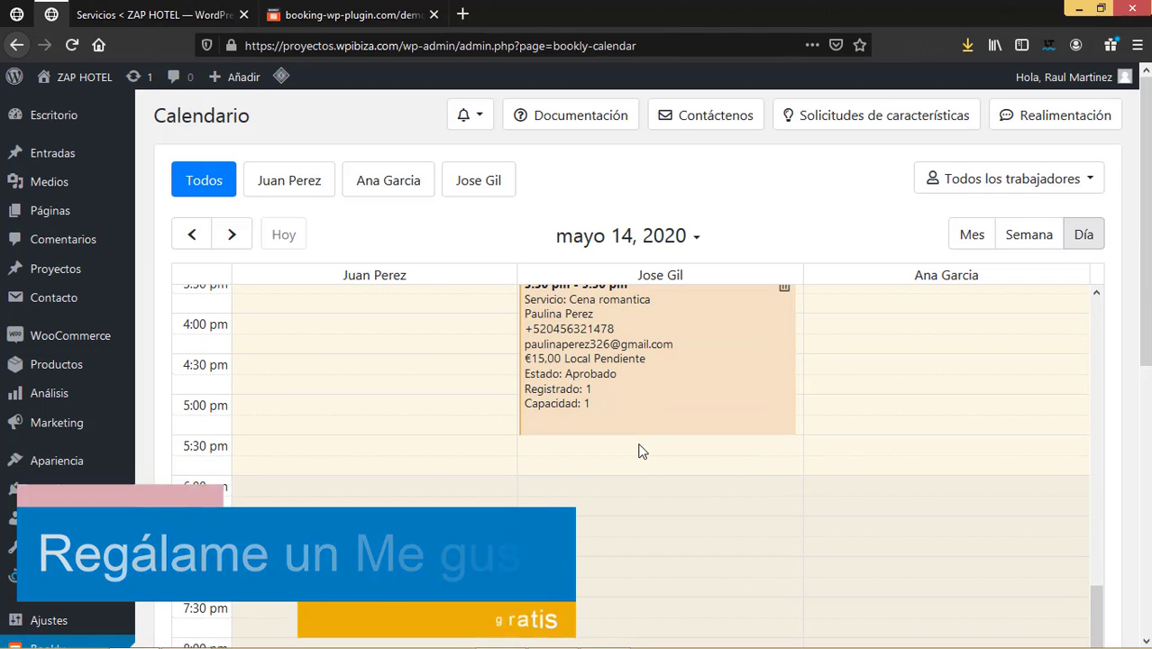
{"action": "scroll", "coordinate": [641, 453], "scroll_direction": "up", "scroll_amount": 4}
{"action": "scroll", "coordinate": [649, 487], "scroll_direction": "down", "scroll_amount": 4}
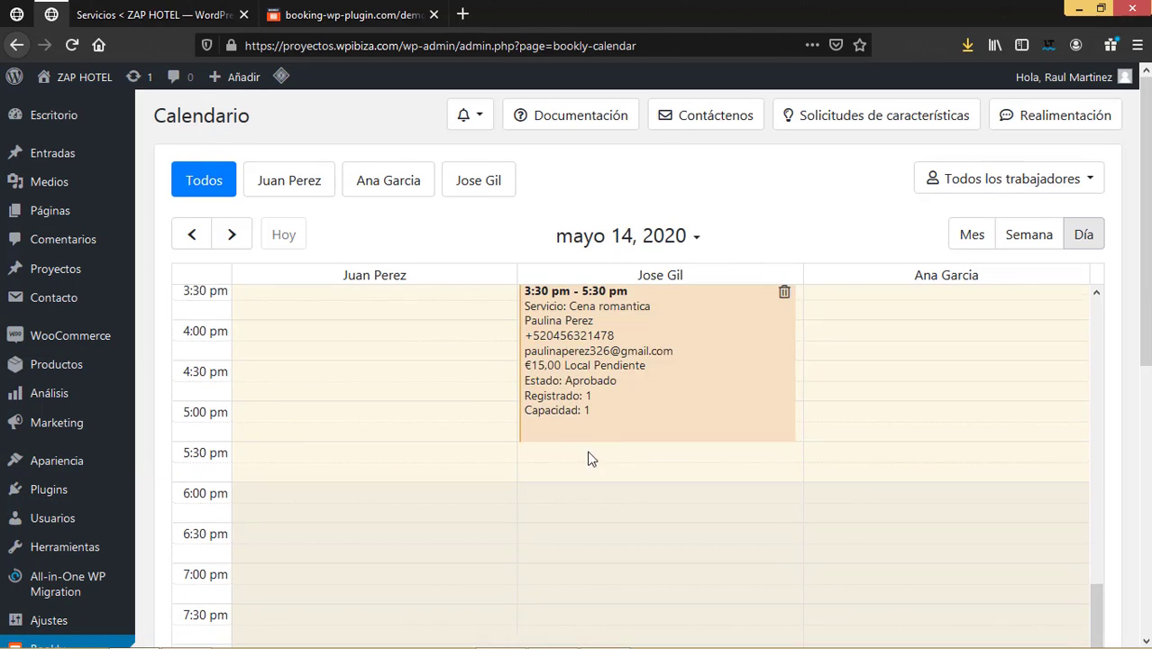
{"action": "scroll", "coordinate": [704, 501], "scroll_direction": "up", "scroll_amount": 4}
{"action": "scroll", "coordinate": [701, 495], "scroll_direction": "up", "scroll_amount": 15}
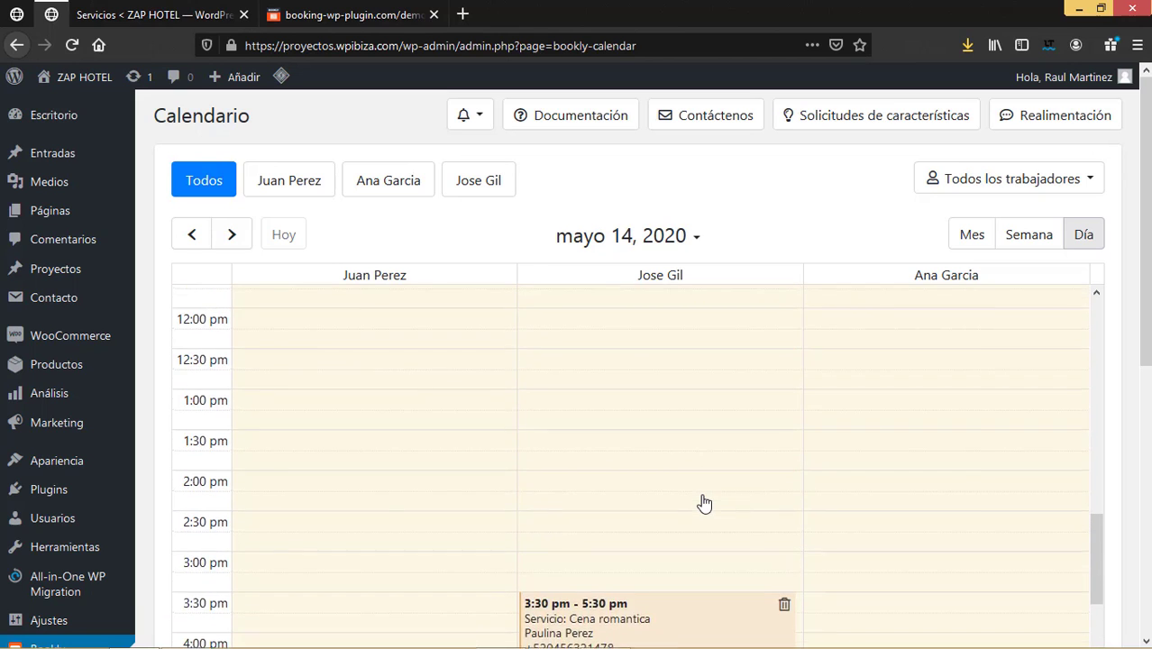
{"action": "scroll", "coordinate": [701, 497], "scroll_direction": "down", "scroll_amount": 6}
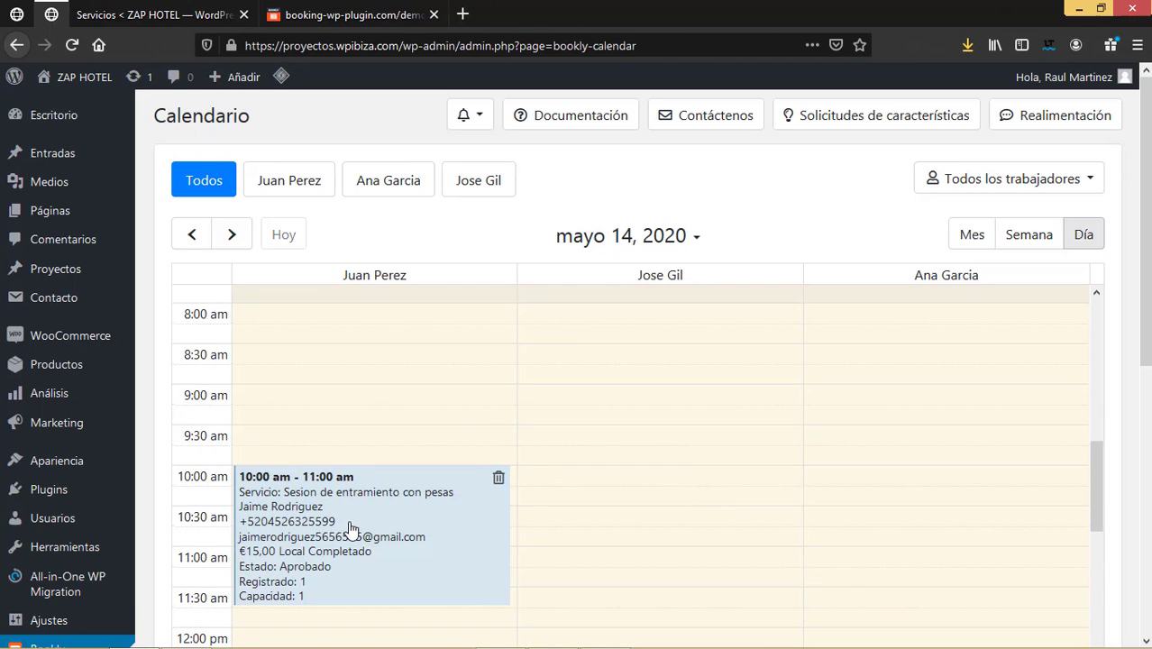
{"action": "scroll", "coordinate": [635, 529], "scroll_direction": "down", "scroll_amount": 2}
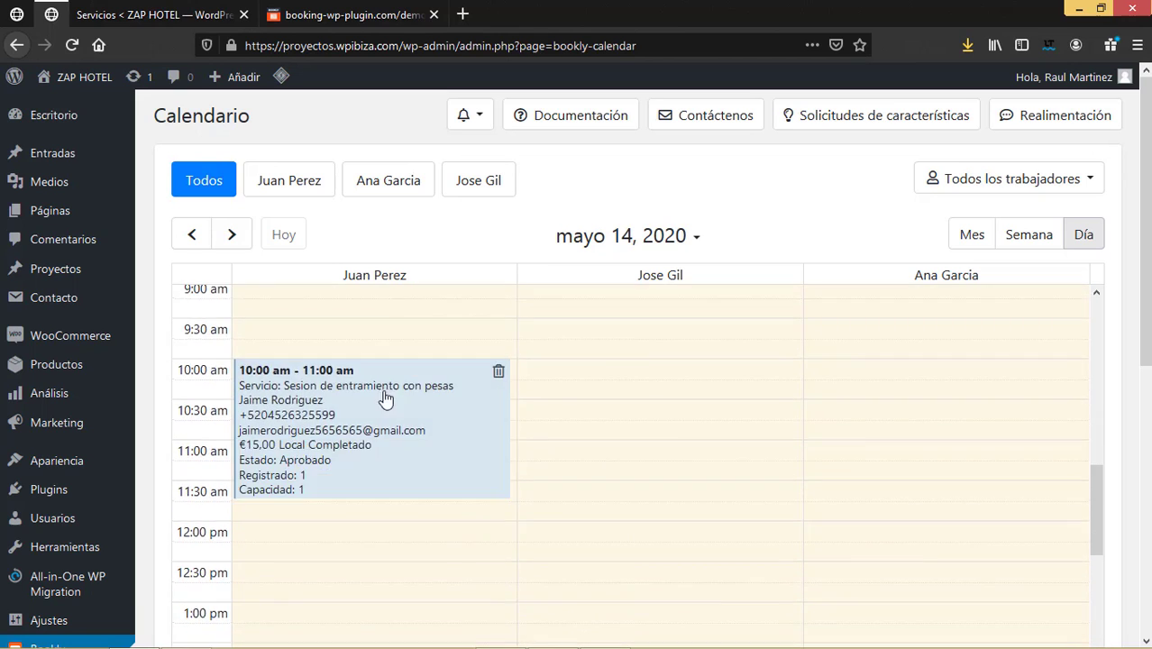
Open the 10:00 am Sesion de entramiento con pesas appointment, review its details and cancel the editing
{"action": "left_click", "coordinate": [391, 407]}
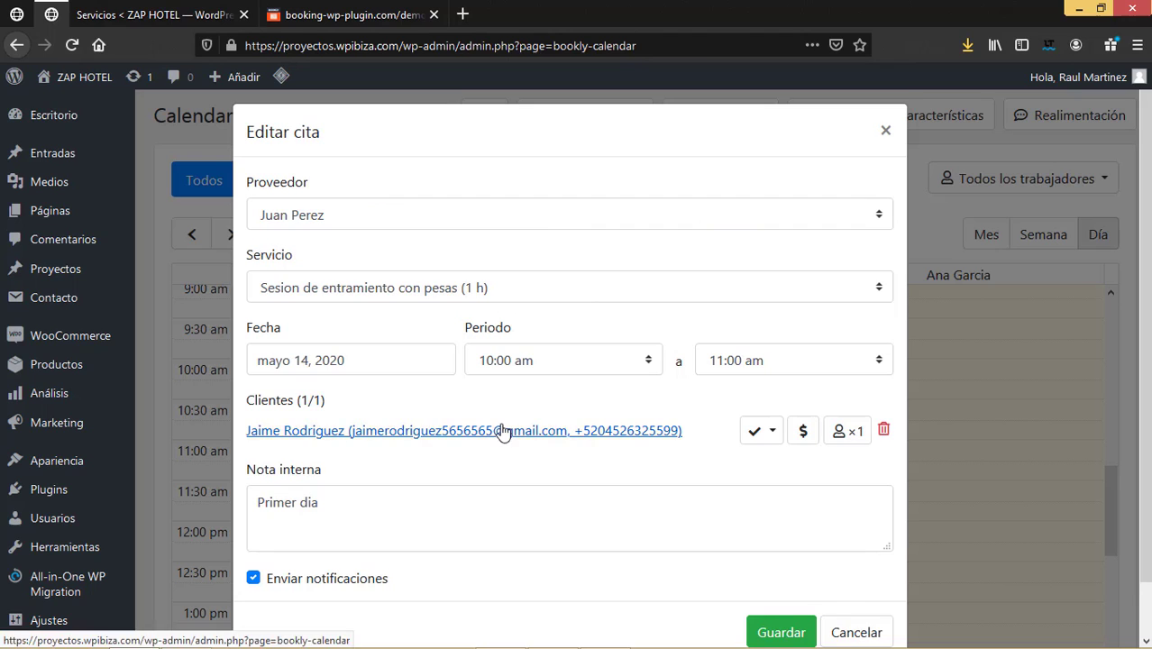
{"action": "scroll", "coordinate": [503, 431], "scroll_direction": "down", "scroll_amount": 1}
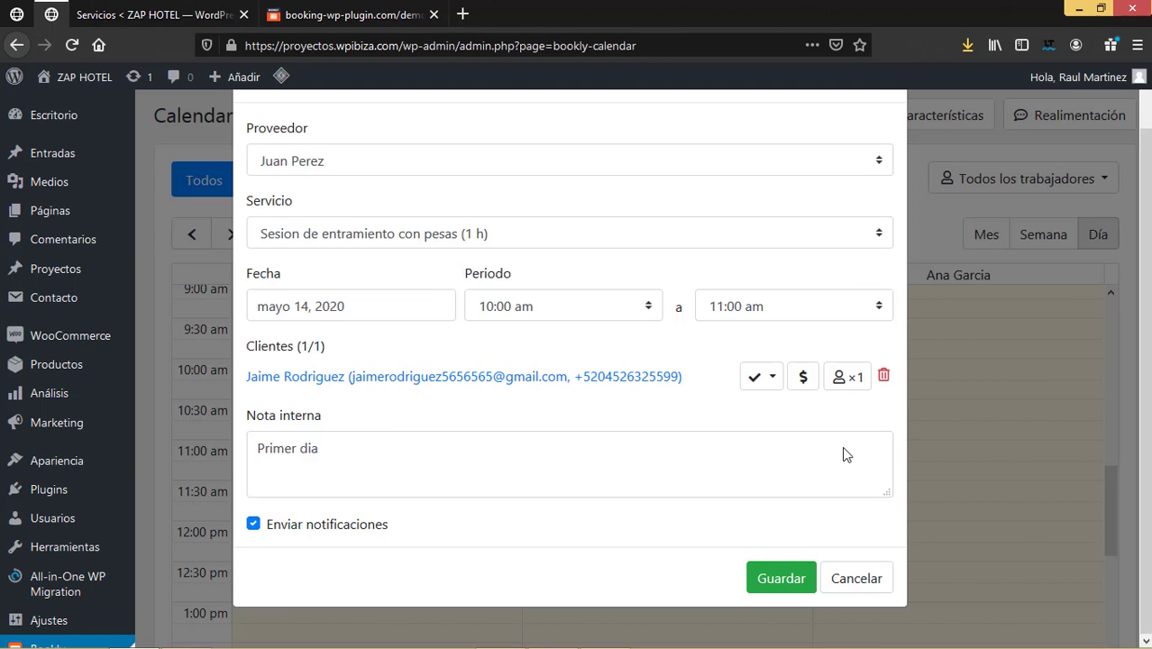
{"action": "left_click", "coordinate": [856, 580]}
Examine the afternoon Cena romantica appointment and the surrounding time slots in the day calendar
{"action": "scroll", "coordinate": [685, 473], "scroll_direction": "down", "scroll_amount": 3}
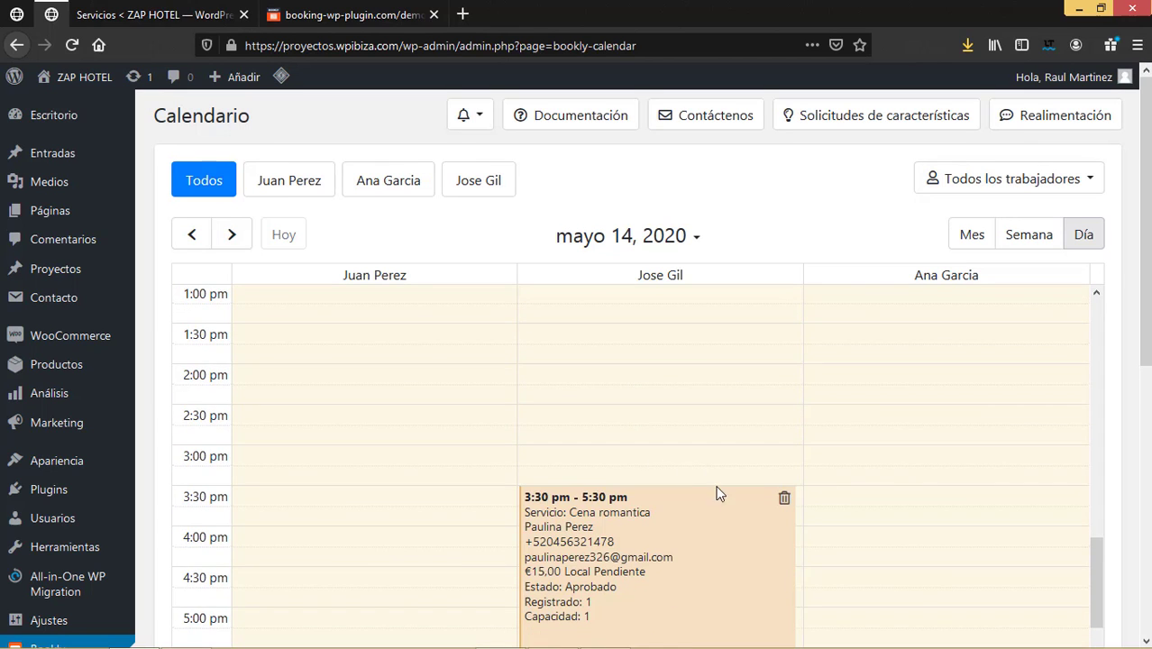
{"action": "scroll", "coordinate": [728, 515], "scroll_direction": "up", "scroll_amount": 5}
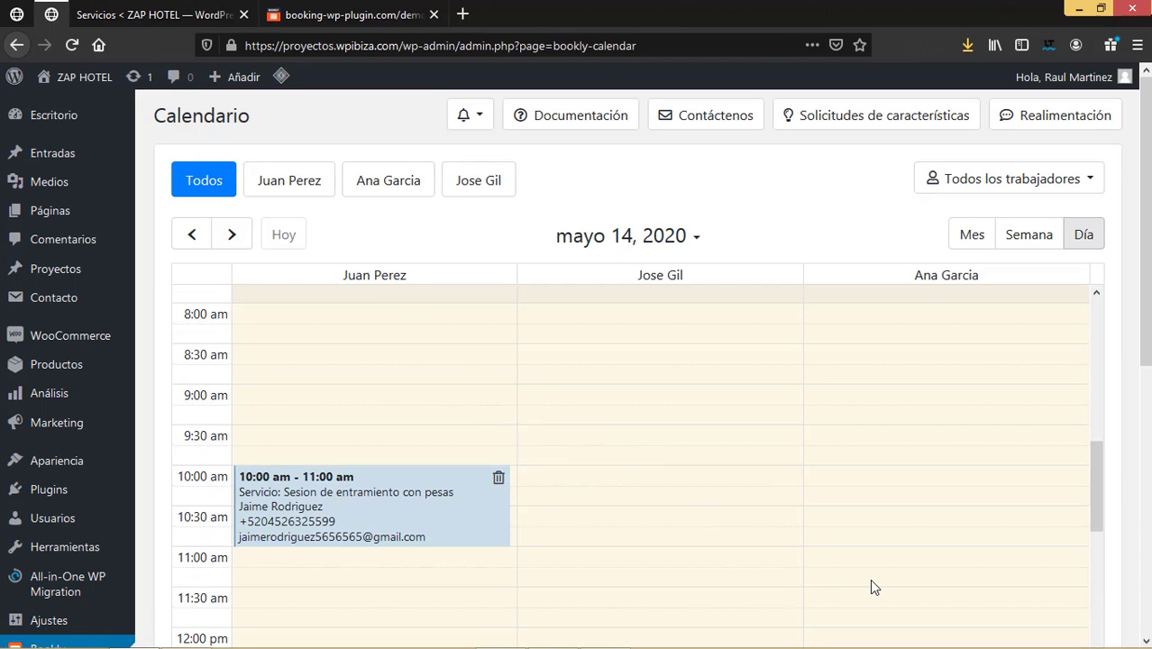
{"action": "scroll", "coordinate": [838, 576], "scroll_direction": "down", "scroll_amount": 3}
{"action": "scroll", "coordinate": [776, 533], "scroll_direction": "down", "scroll_amount": 4}
{"action": "scroll", "coordinate": [776, 533], "scroll_direction": "up", "scroll_amount": 4}
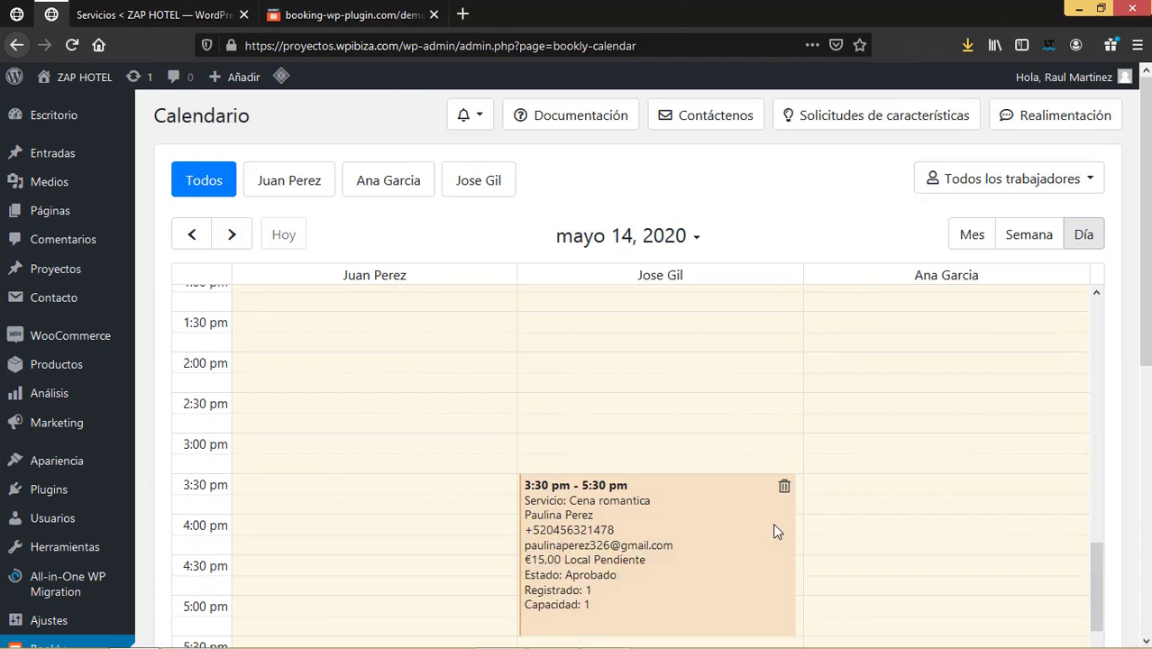
{"action": "scroll", "coordinate": [776, 530], "scroll_direction": "down", "scroll_amount": 4}
{"action": "scroll", "coordinate": [776, 530], "scroll_direction": "up", "scroll_amount": 4}
{"action": "scroll", "coordinate": [777, 531], "scroll_direction": "up", "scroll_amount": 1}
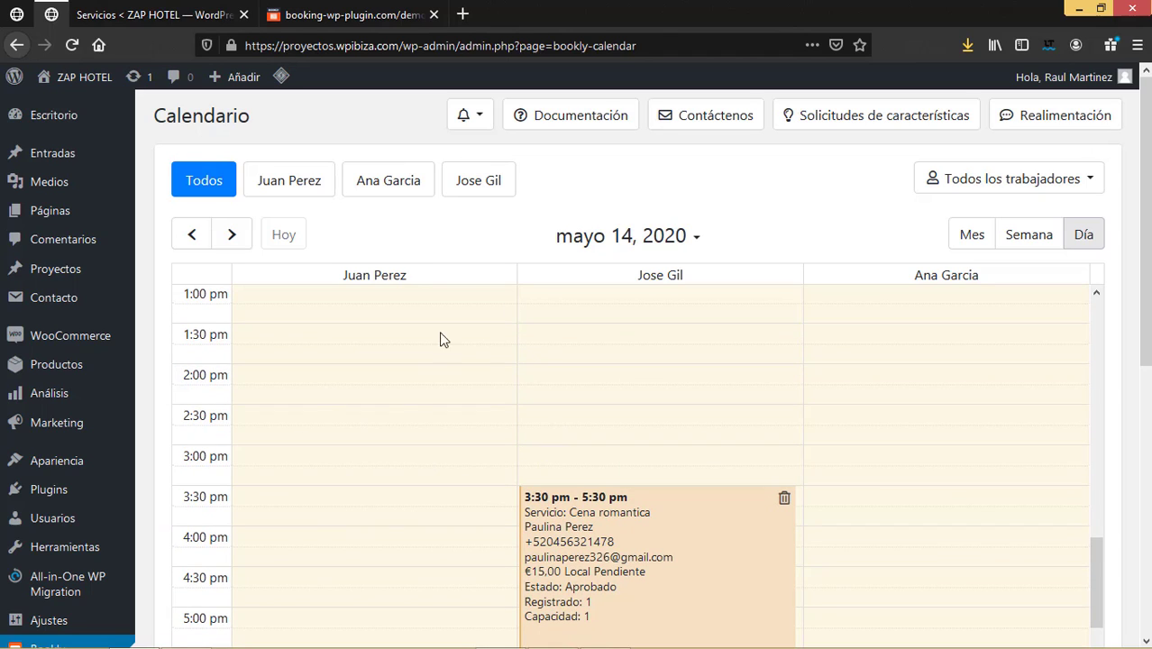
View the day calendar of only the gym staff member and return to the calendar of all staff
{"action": "left_click", "coordinate": [200, 177]}
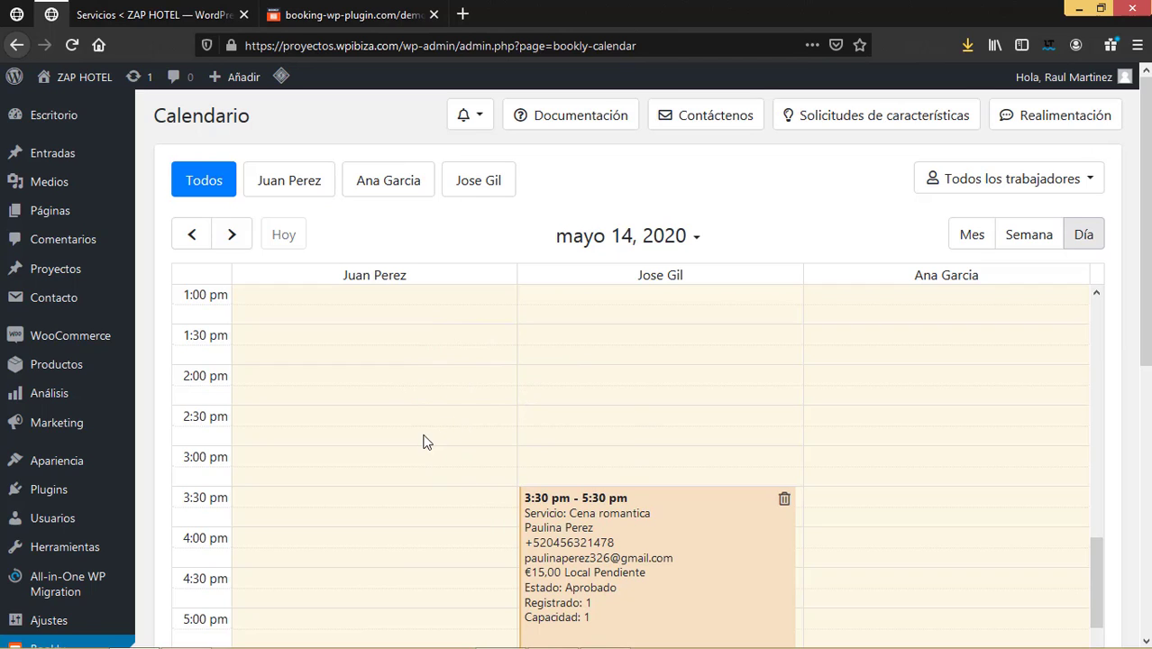
{"action": "left_click", "coordinate": [305, 184]}
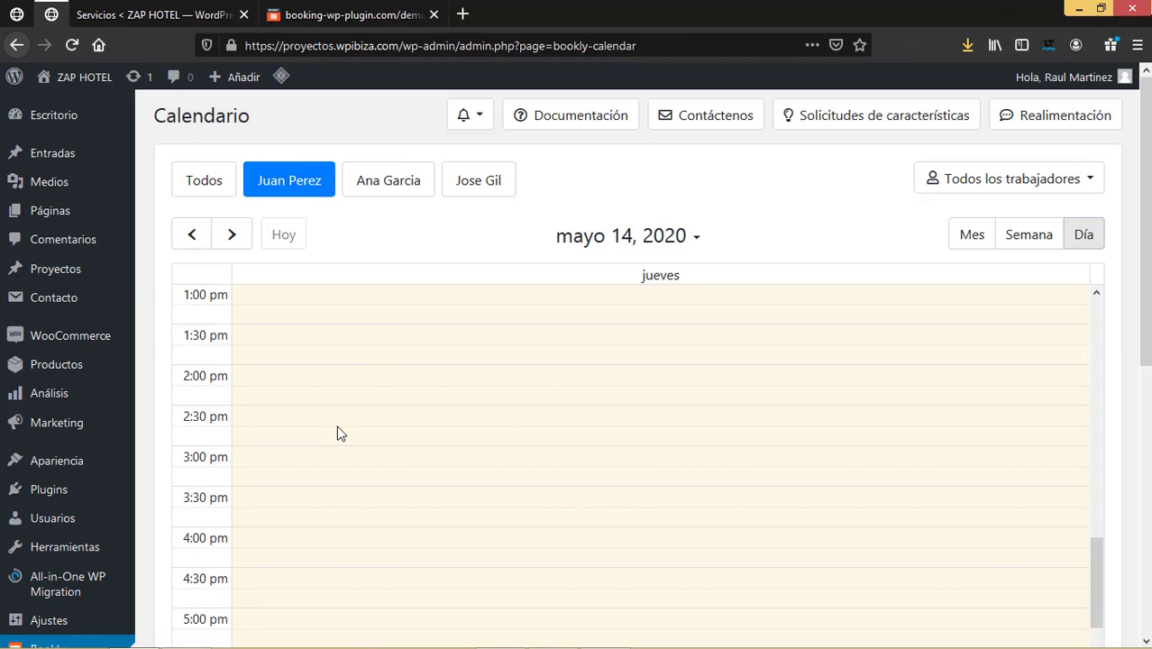
{"action": "scroll", "coordinate": [336, 427], "scroll_direction": "up", "scroll_amount": 15}
{"action": "scroll", "coordinate": [336, 427], "scroll_direction": "down", "scroll_amount": 6}
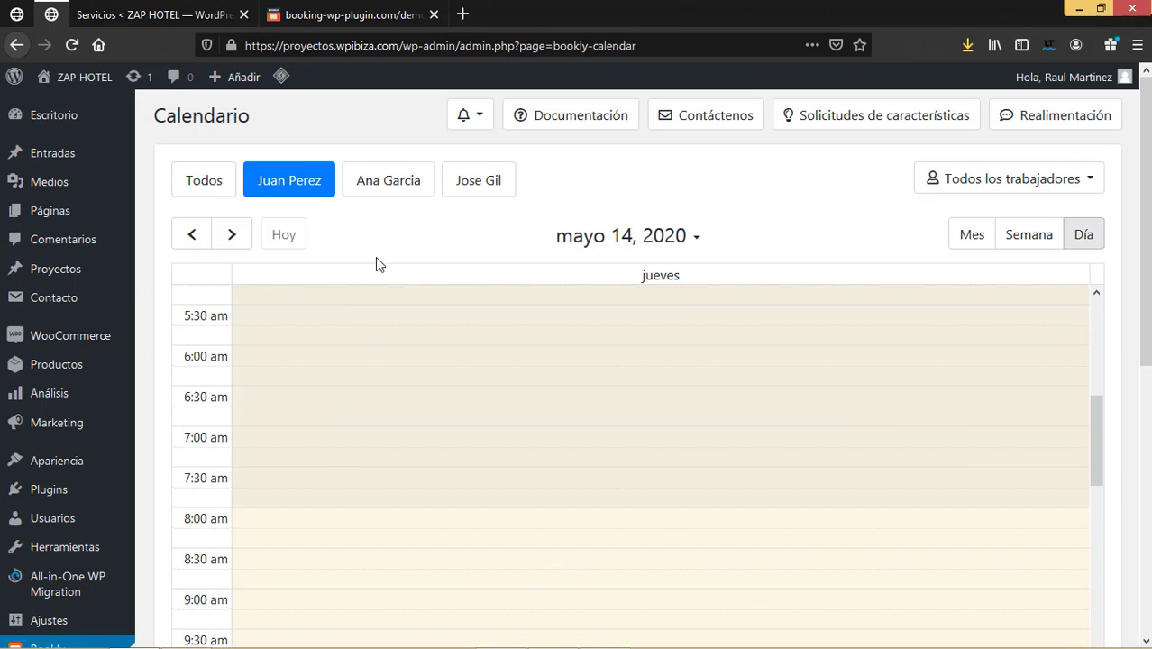
{"action": "left_click", "coordinate": [182, 190]}
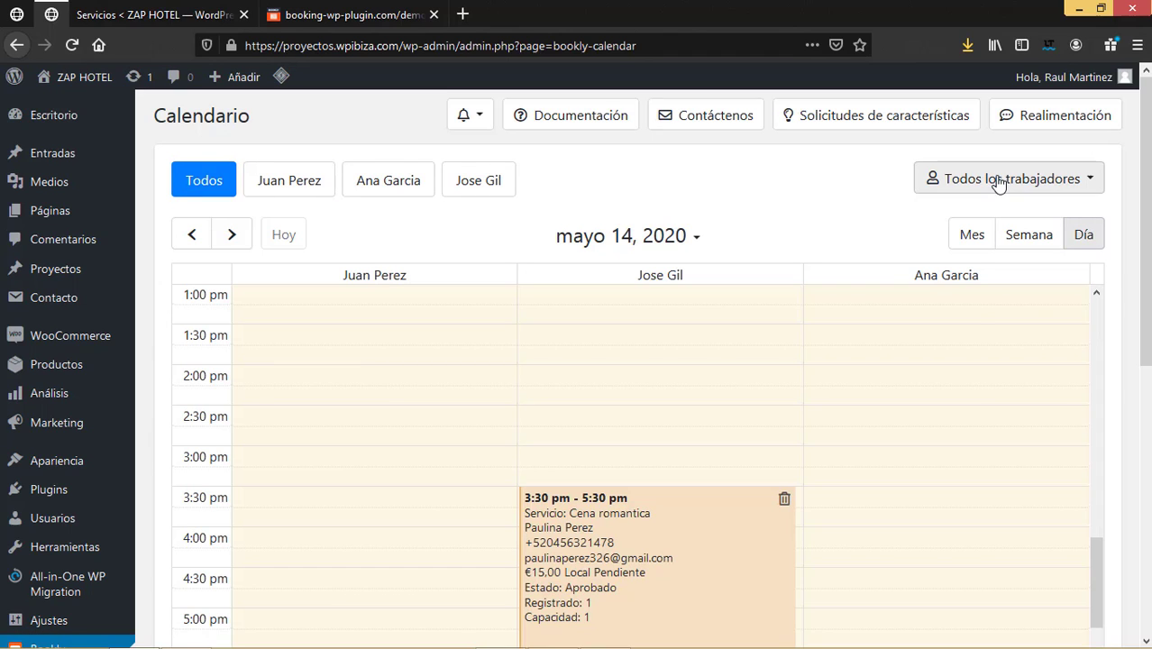
Inspect the staff filter options by category and the calendar's date picker, leaving both without changes
{"action": "left_click", "coordinate": [997, 181]}
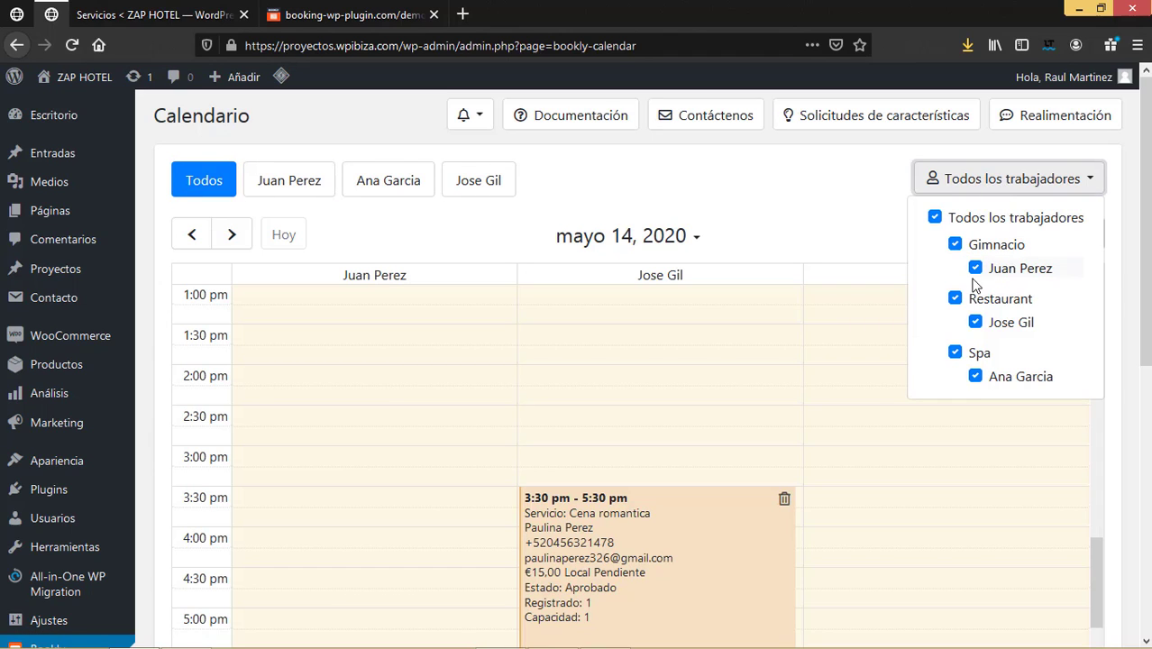
{"action": "left_click", "coordinate": [865, 184]}
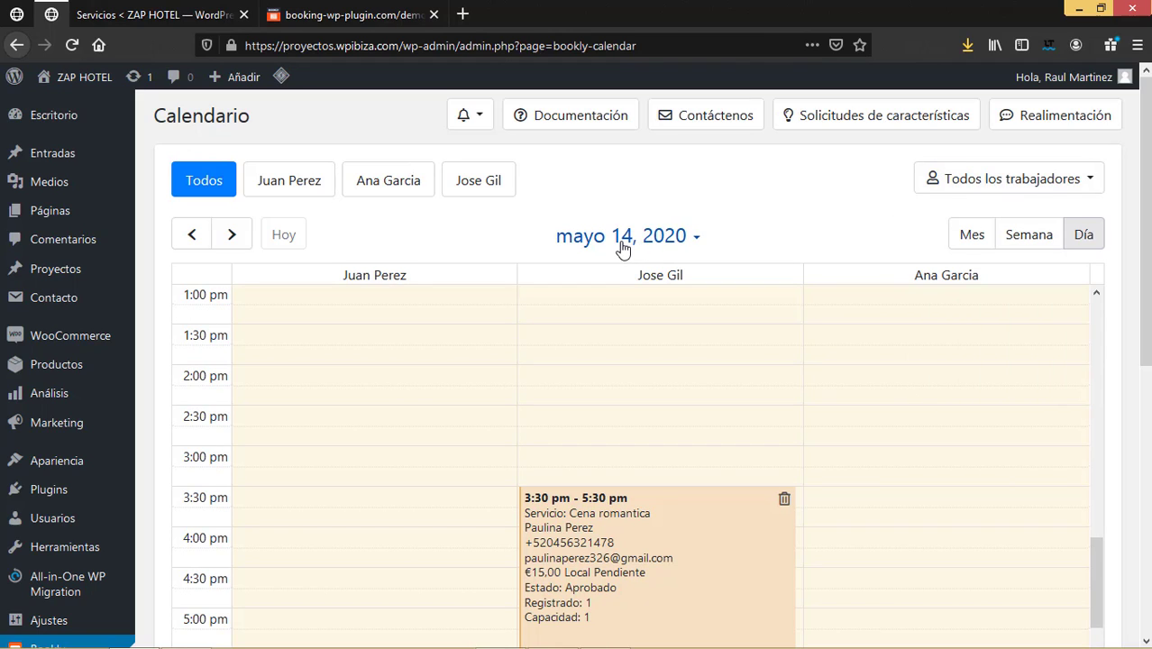
{"action": "left_click", "coordinate": [702, 242]}
{"action": "left_click", "coordinate": [752, 192]}
View the calendar by week and by month, and check the May 14 appointments in the month view
{"action": "left_click", "coordinate": [1029, 236]}
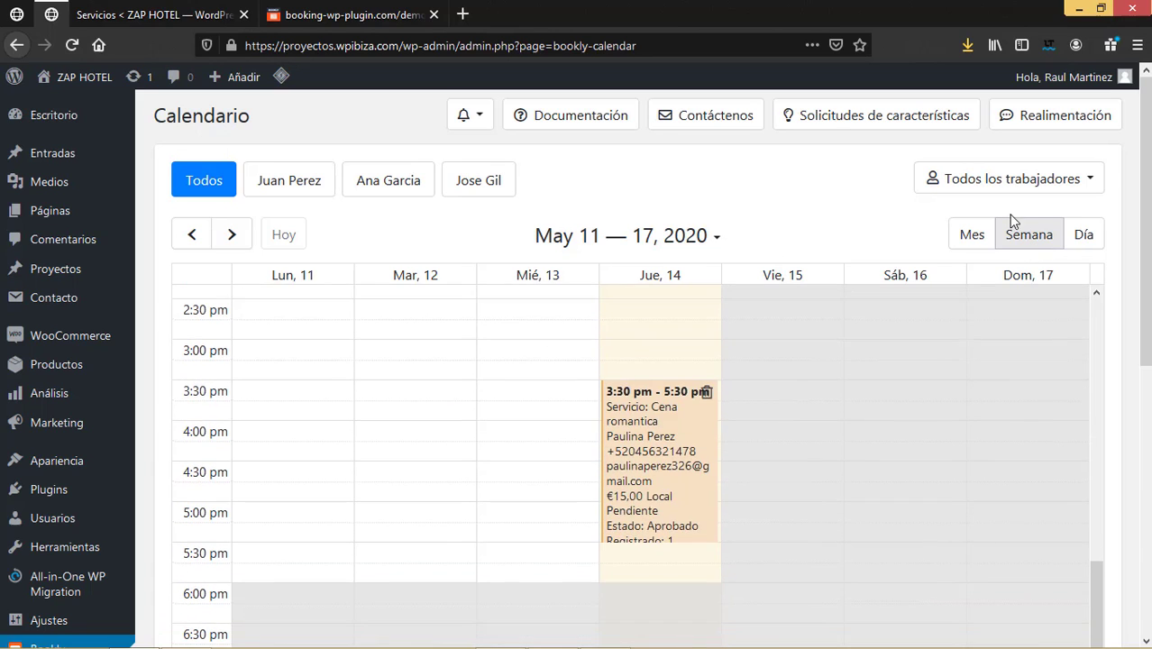
{"action": "left_click", "coordinate": [970, 236]}
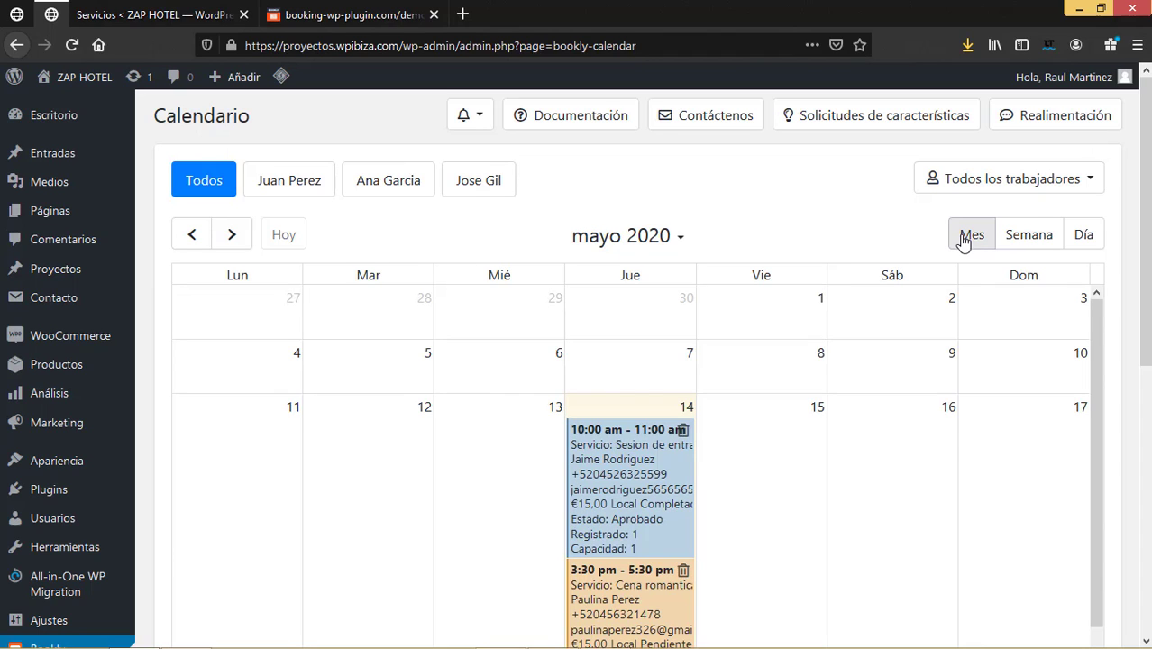
{"action": "scroll", "coordinate": [845, 413], "scroll_direction": "down", "scroll_amount": 3}
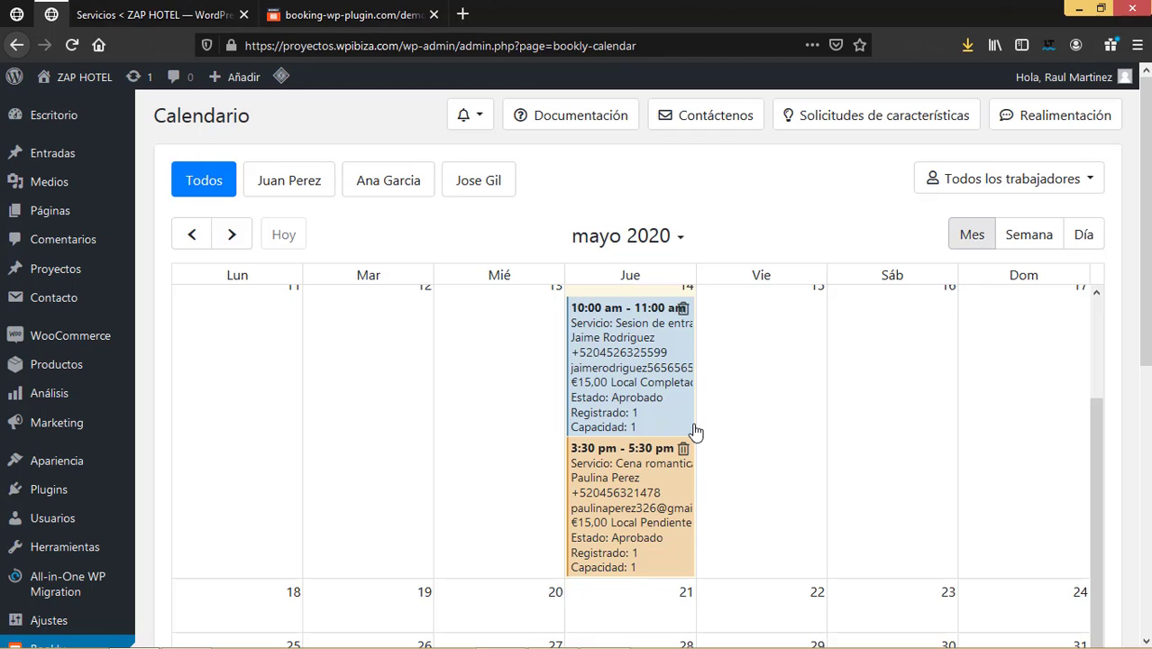
{"action": "left_click", "coordinate": [653, 375]}
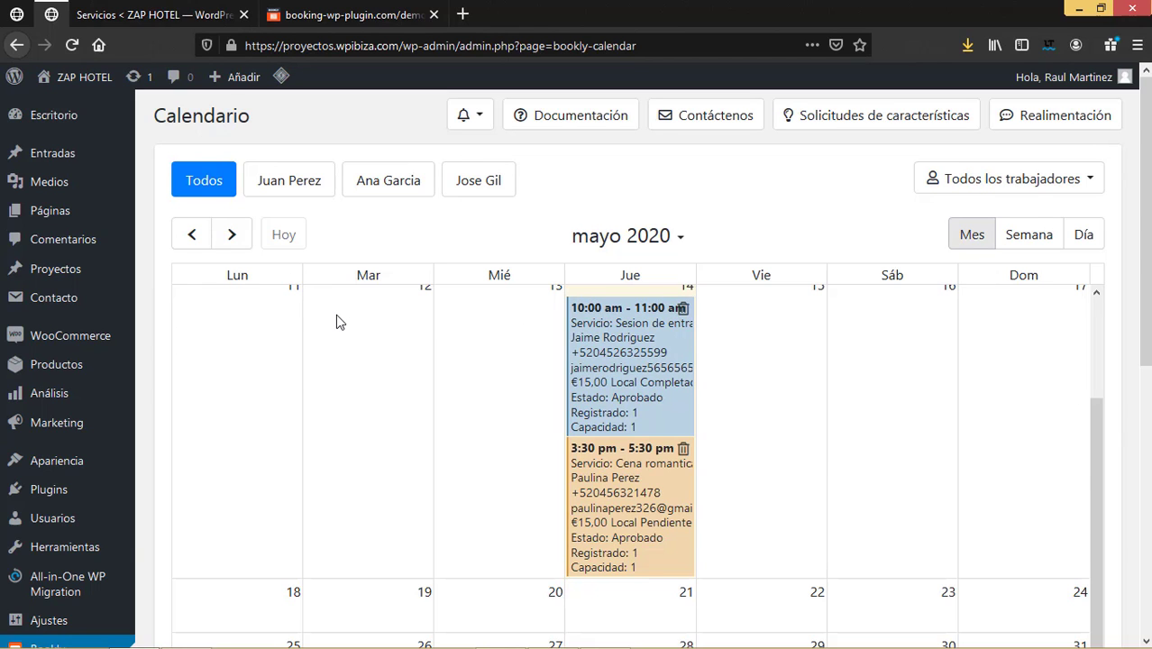
{"action": "scroll", "coordinate": [334, 319], "scroll_direction": "down", "scroll_amount": 4}
{"action": "scroll", "coordinate": [335, 320], "scroll_direction": "up", "scroll_amount": 3}
{"action": "scroll", "coordinate": [335, 322], "scroll_direction": "up", "scroll_amount": 2}
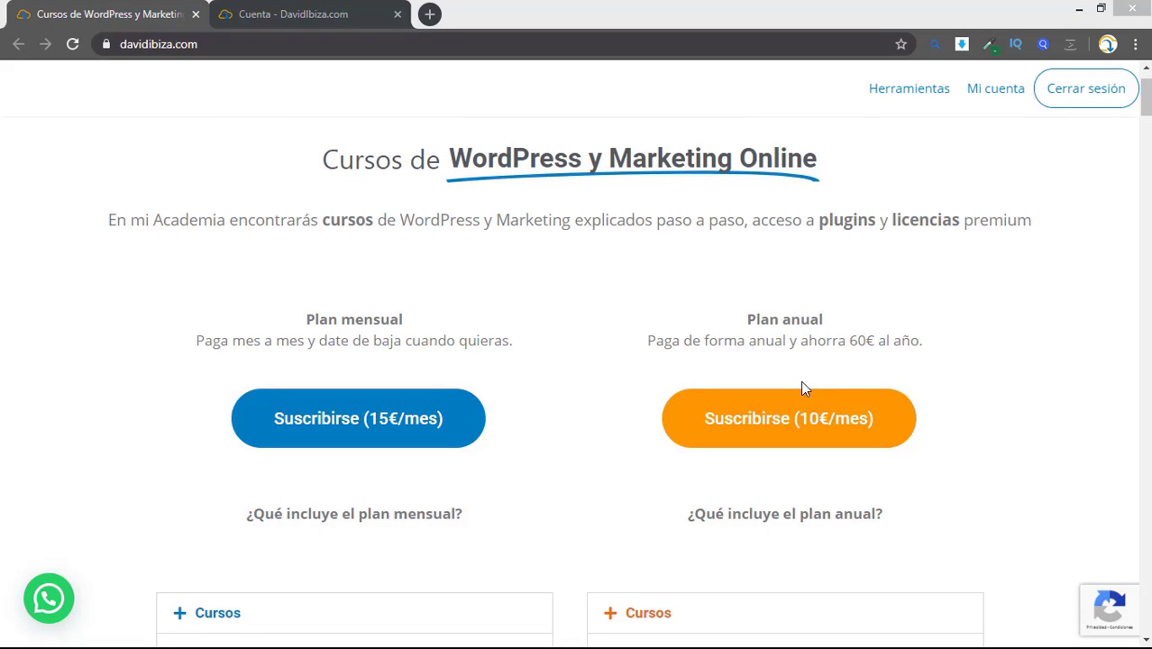
Switch to the davidibiza.com home page and look through its subscription plans and new courses
{"action": "scroll", "coordinate": [1145, 99], "scroll_direction": "down", "scroll_amount": 1}
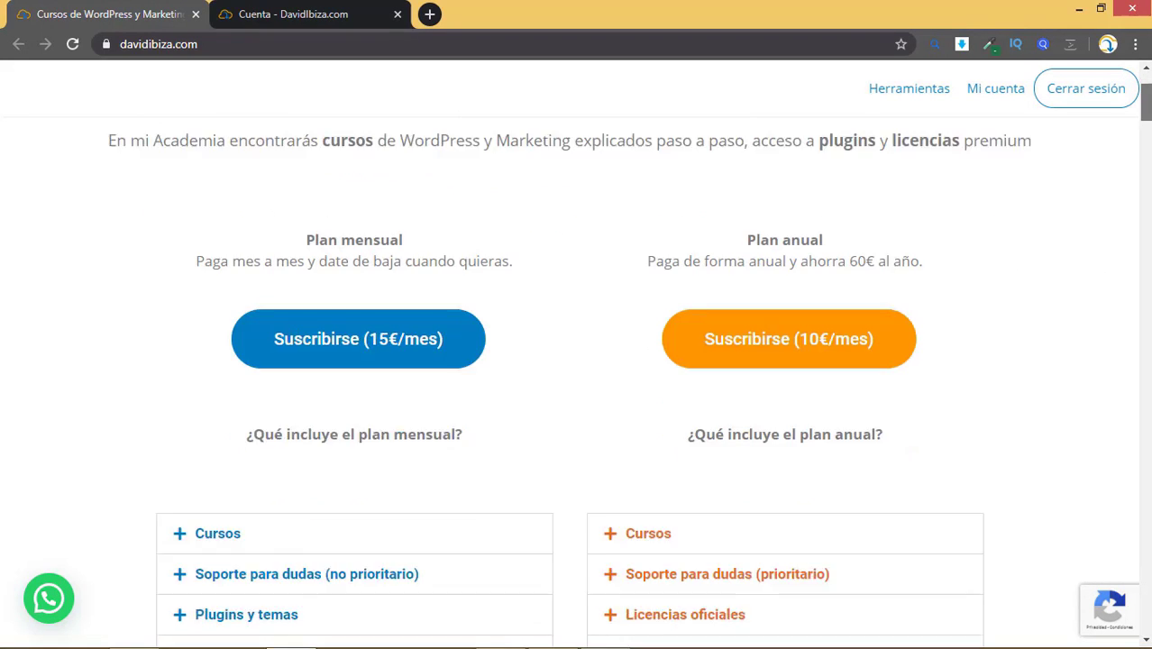
{"action": "scroll", "coordinate": [1144, 126], "scroll_direction": "down", "scroll_amount": 8}
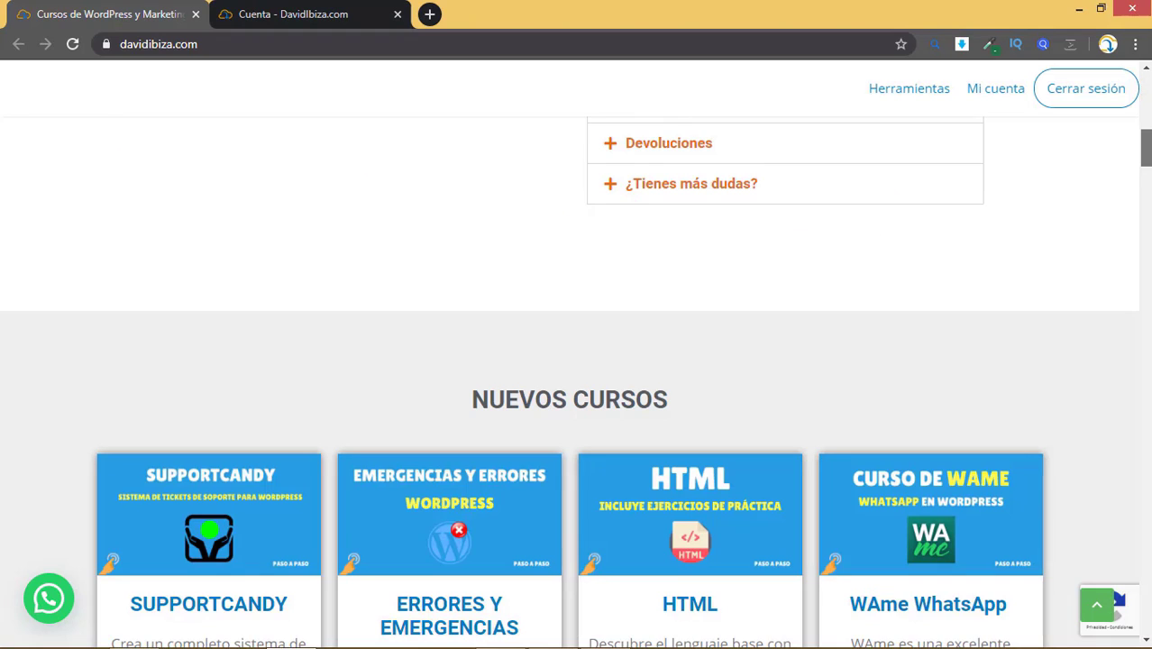
{"action": "scroll", "coordinate": [577, 361], "scroll_direction": "down", "scroll_amount": 6}
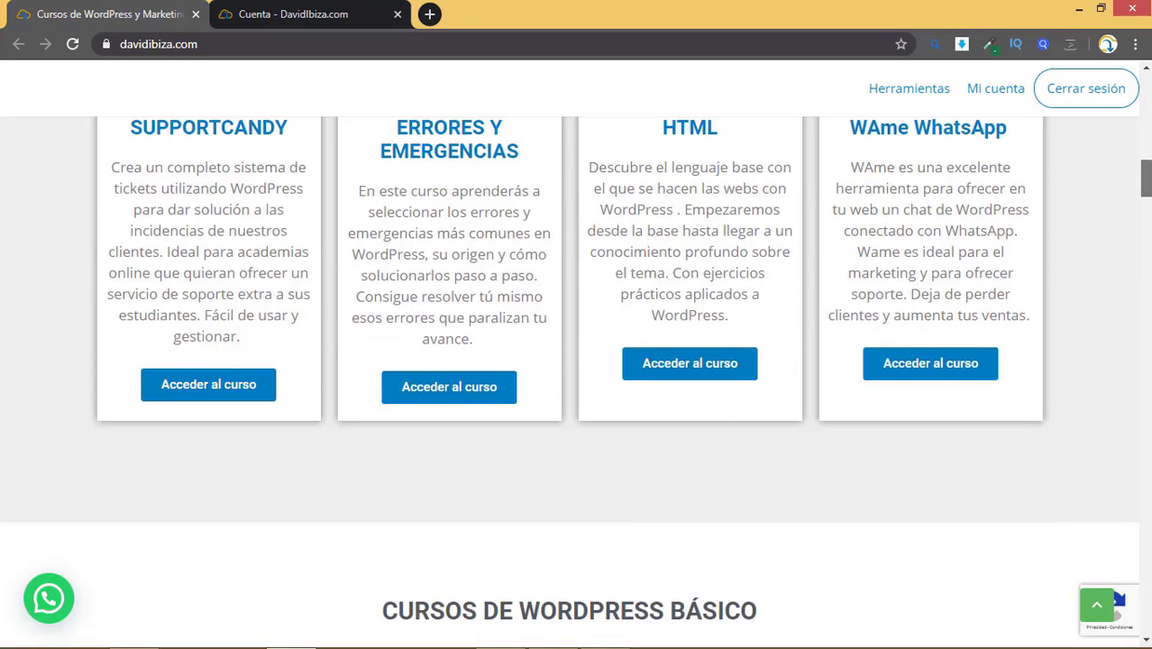
{"action": "scroll", "coordinate": [577, 382], "scroll_direction": "down", "scroll_amount": 1}
{"action": "key", "text": "Home"}
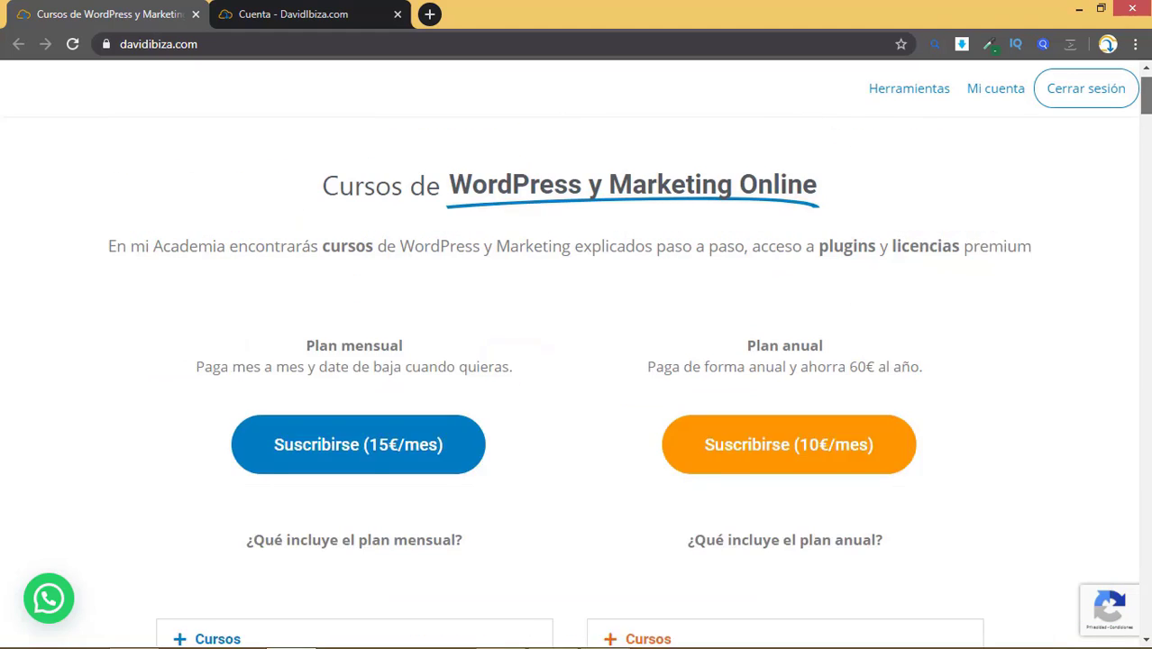
Review the premium course list and section menu on the account page, and return to the home page
{"action": "left_click", "coordinate": [317, 13]}
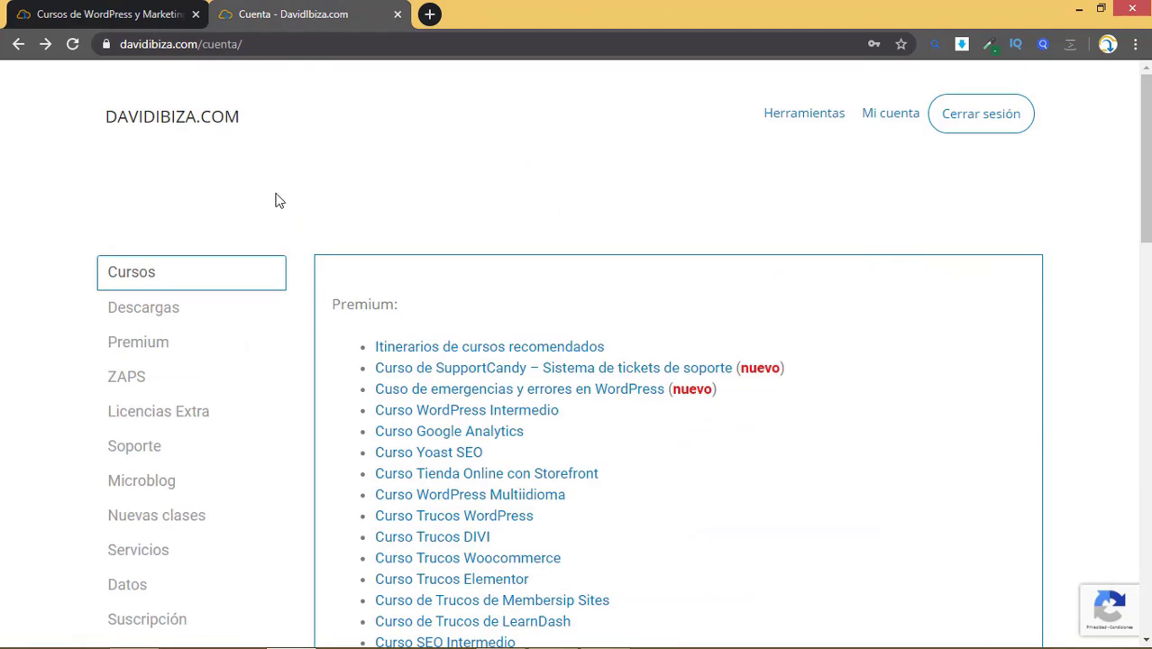
{"action": "scroll", "coordinate": [432, 347], "scroll_direction": "down", "scroll_amount": 1}
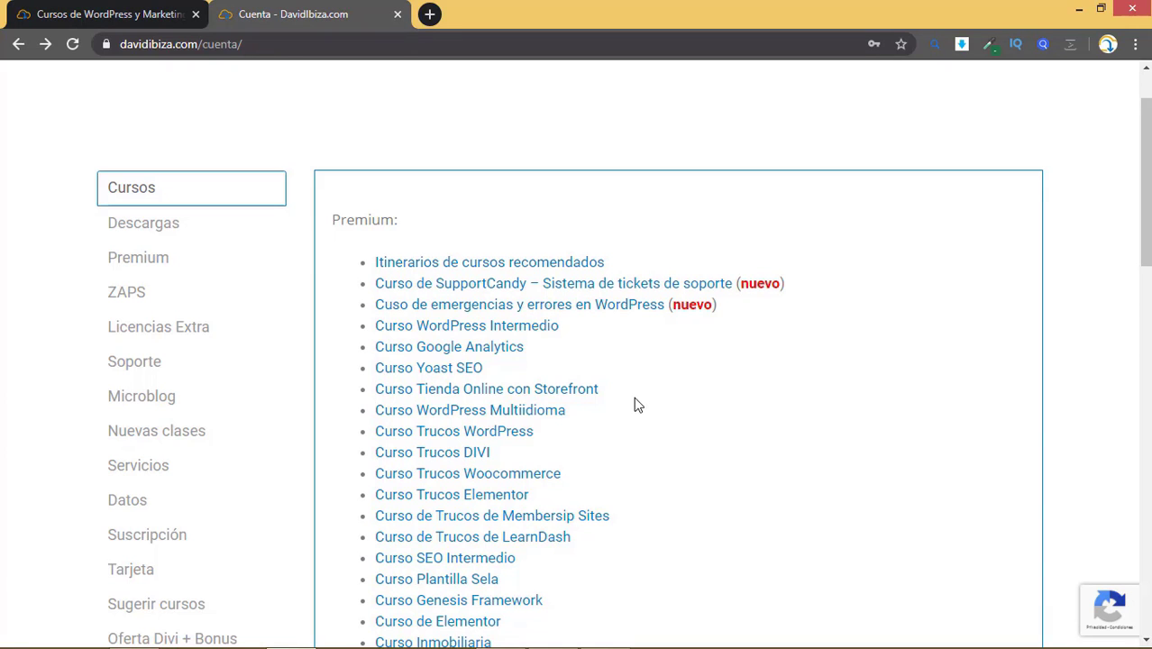
{"action": "scroll", "coordinate": [634, 406], "scroll_direction": "down", "scroll_amount": 1}
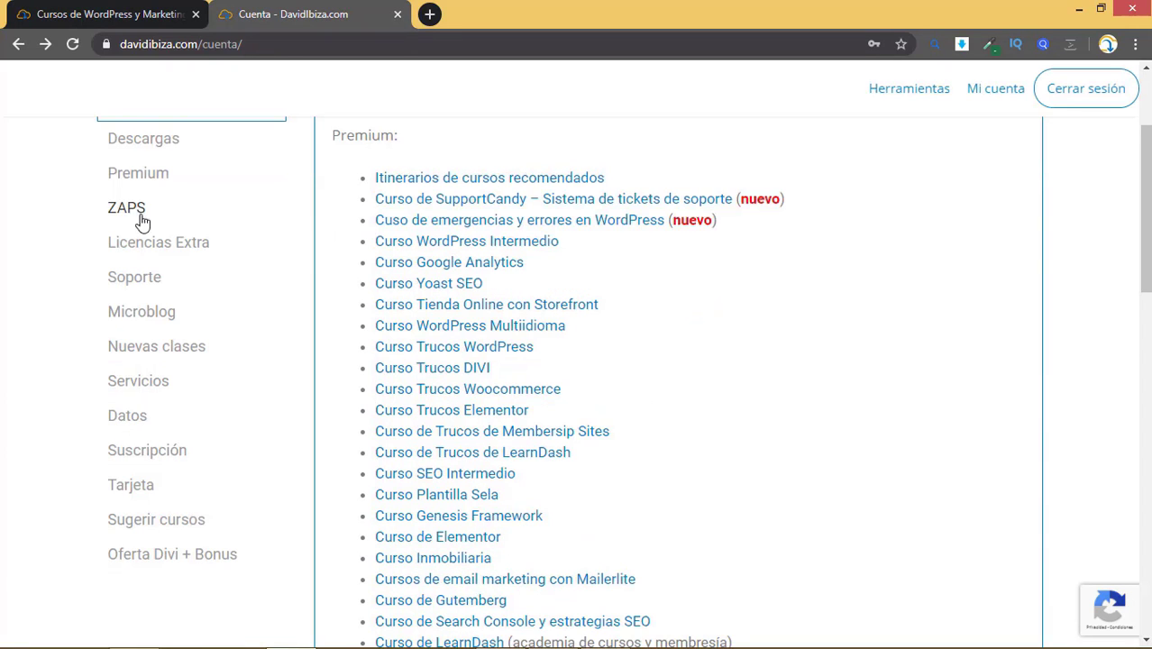
{"action": "scroll", "coordinate": [167, 241], "scroll_direction": "up", "scroll_amount": 1}
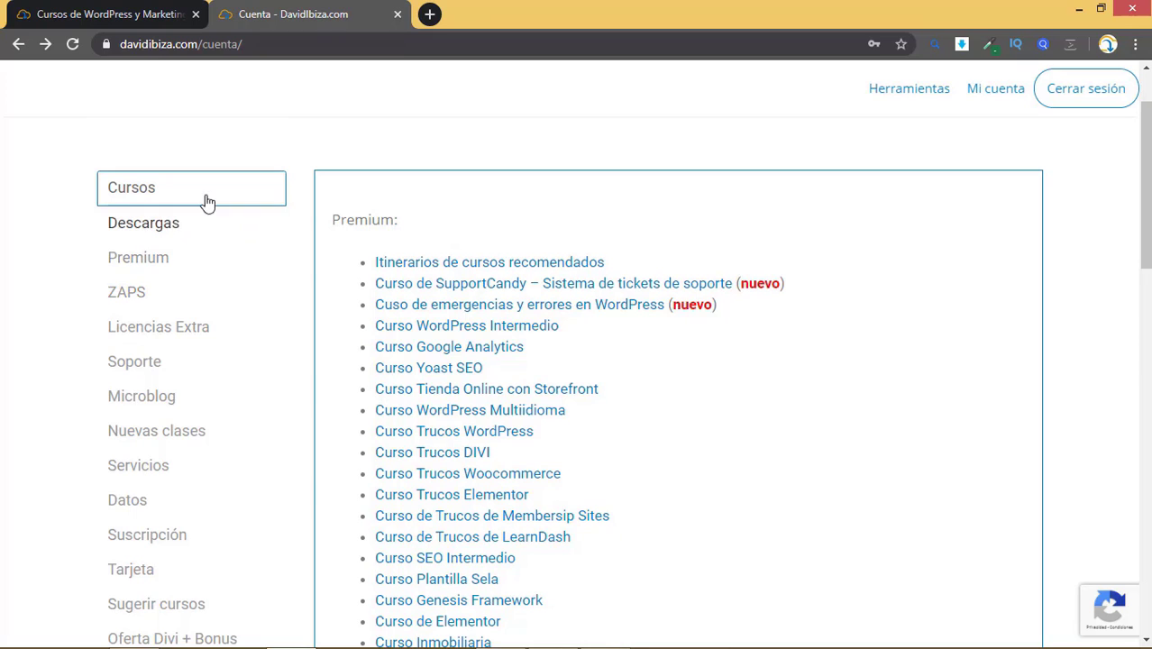
{"action": "scroll", "coordinate": [150, 126], "scroll_direction": "down", "scroll_amount": 2}
{"action": "scroll", "coordinate": [175, 178], "scroll_direction": "up", "scroll_amount": 1}
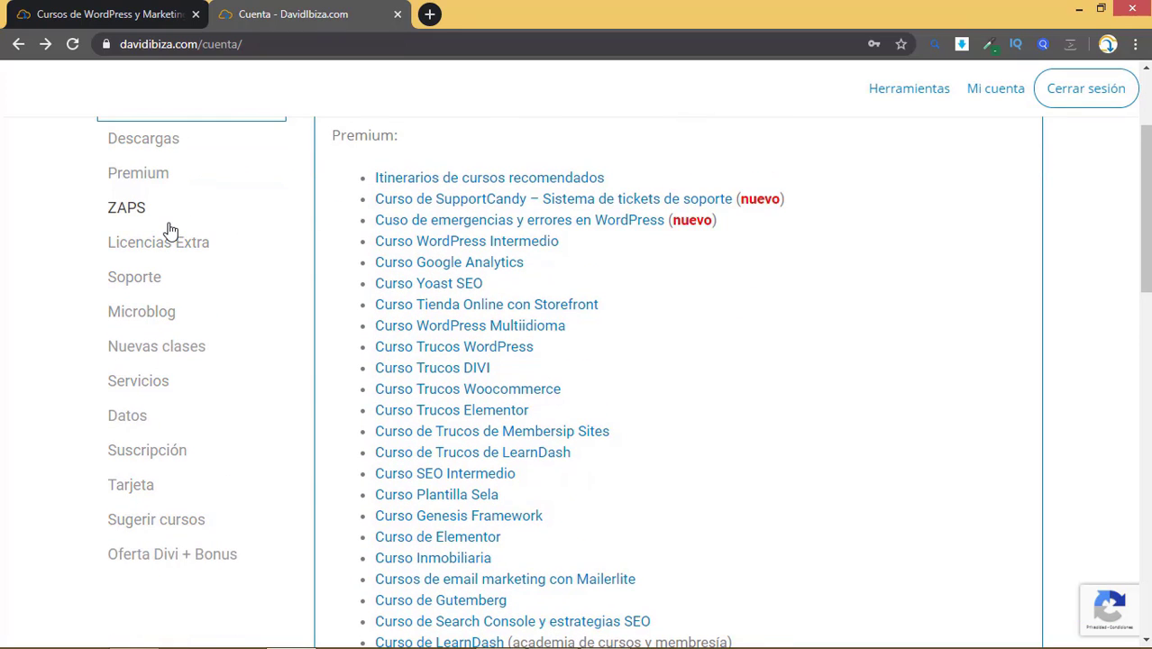
{"action": "scroll", "coordinate": [444, 268], "scroll_direction": "up", "scroll_amount": 2}
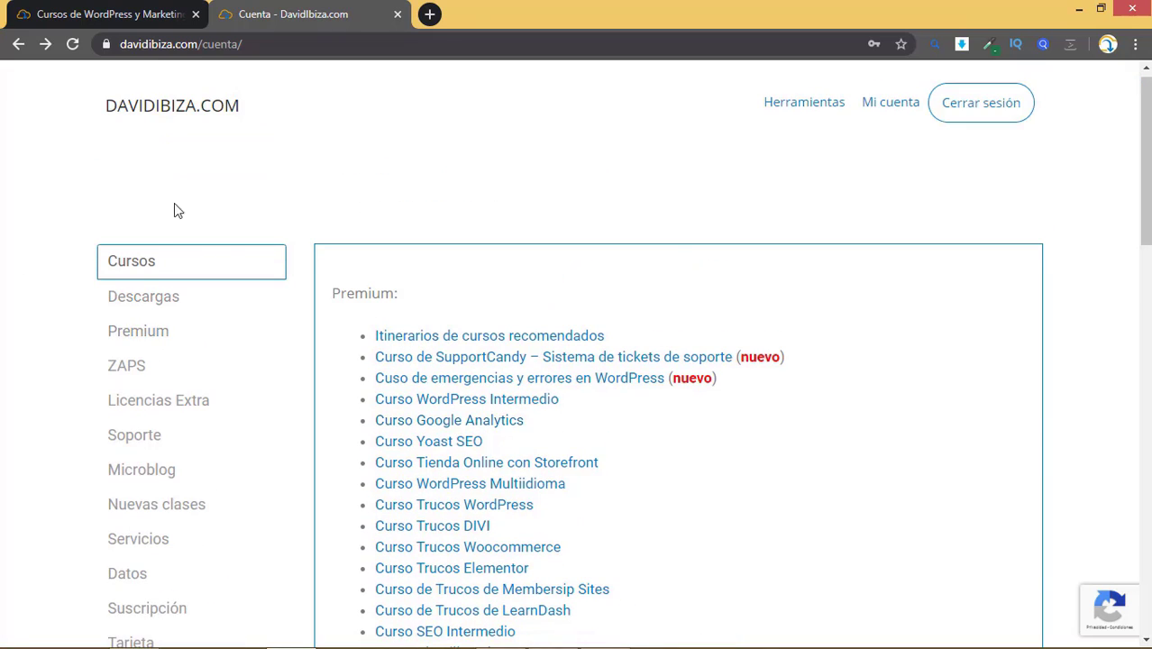
{"action": "left_click", "coordinate": [114, 7]}
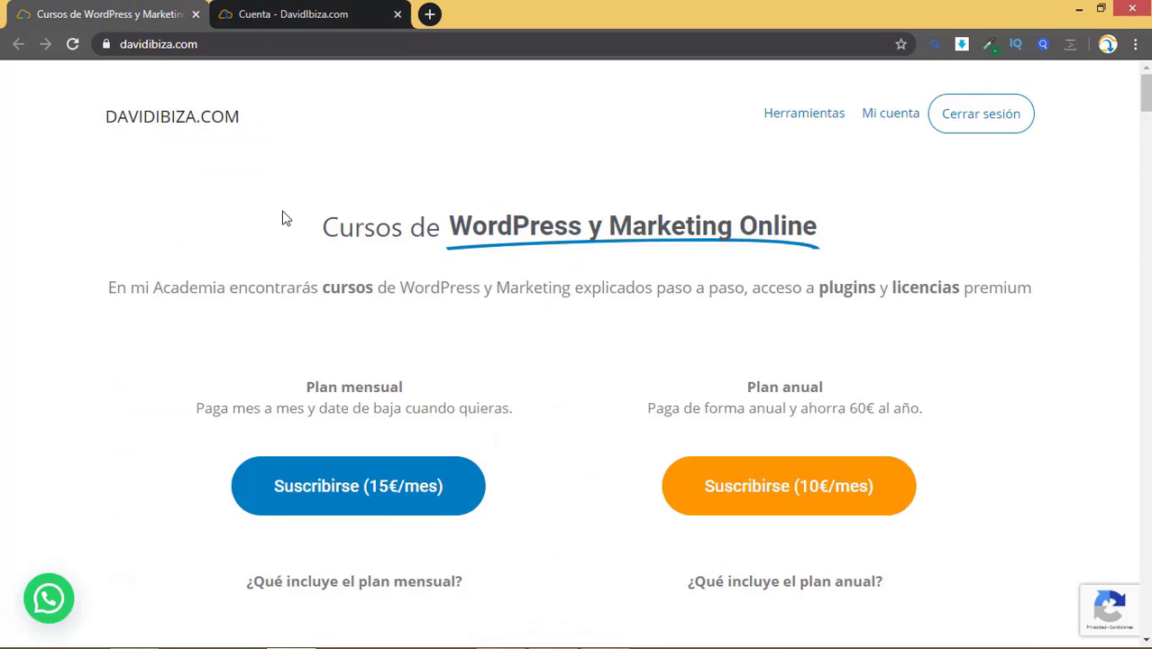